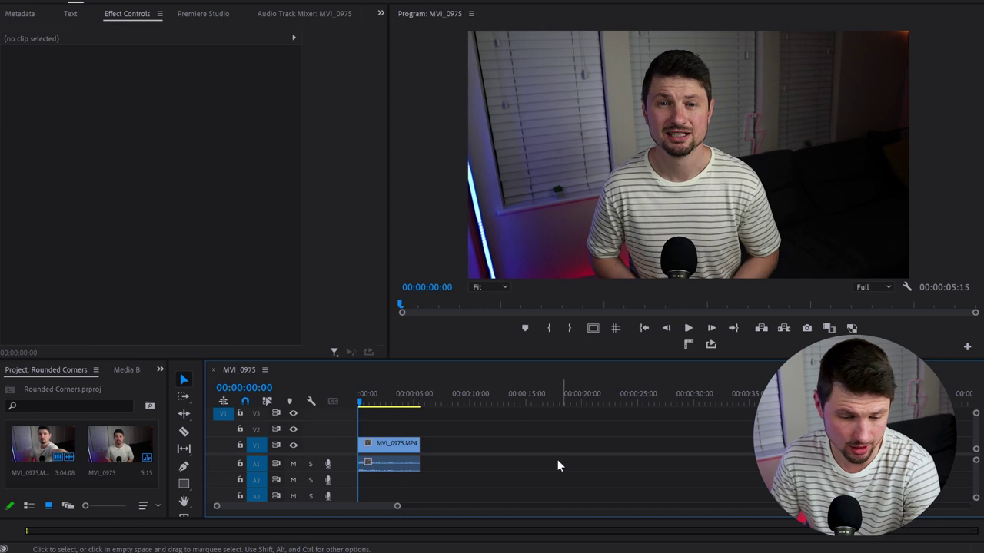
# - Add a rectangular opacity mask to the webcam clip, cropping it to a small feathered rectangle
pyautogui.click(393, 445)
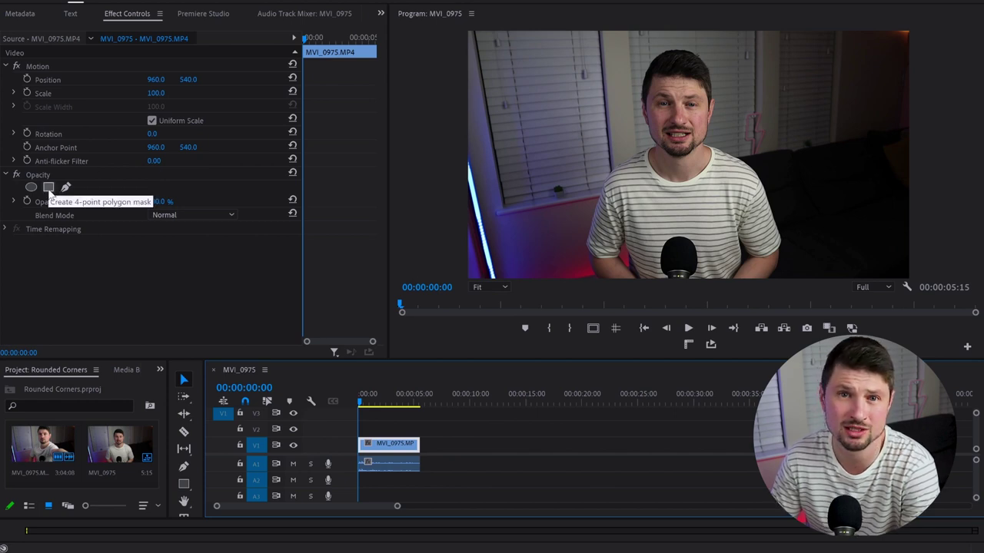
pyautogui.click(48, 188)
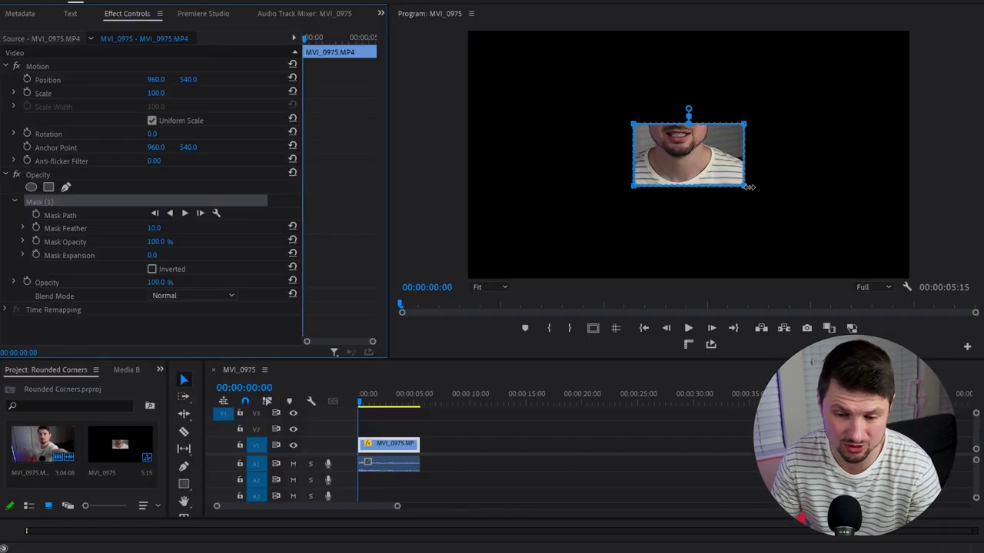
# - Drag the mask's corner outward until only thin edges of the webcam frame are cropped
pyautogui.click(749, 186)
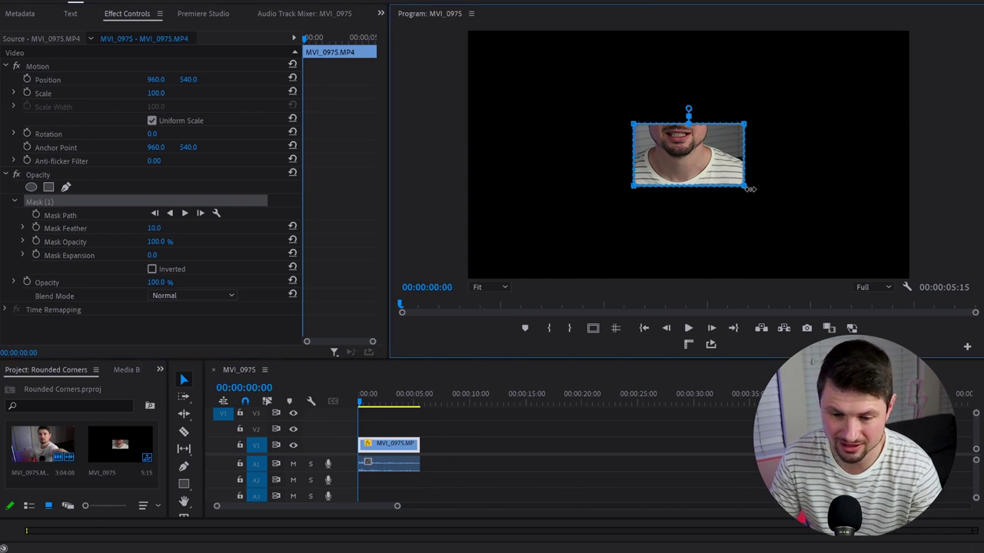
pyautogui.moveTo(749, 188); pyautogui.dragTo(905, 225)
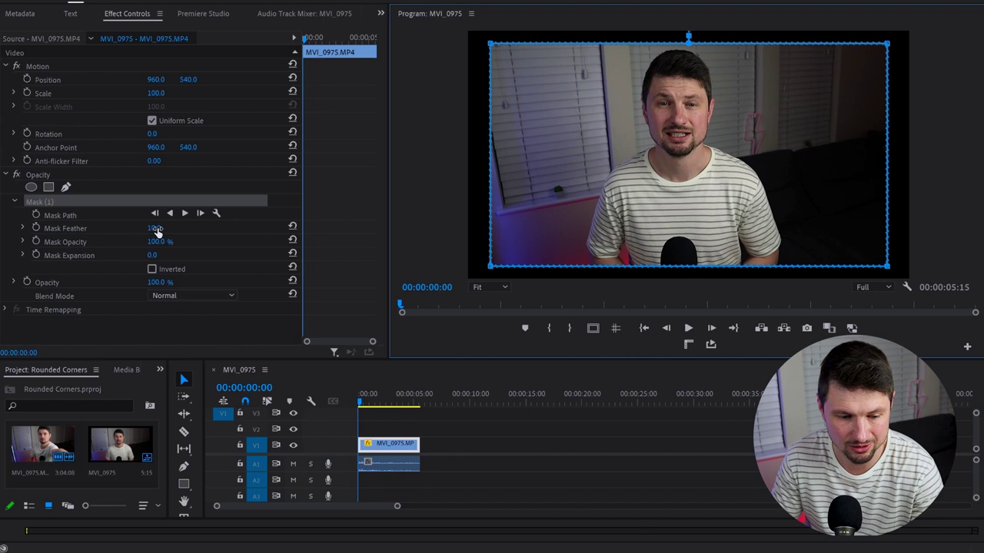
# - Set mask feather to 0 and mask expansion to 41, and scale the webcam clip to 77
pyautogui.moveTo(156, 229); pyautogui.dragTo(142, 229)
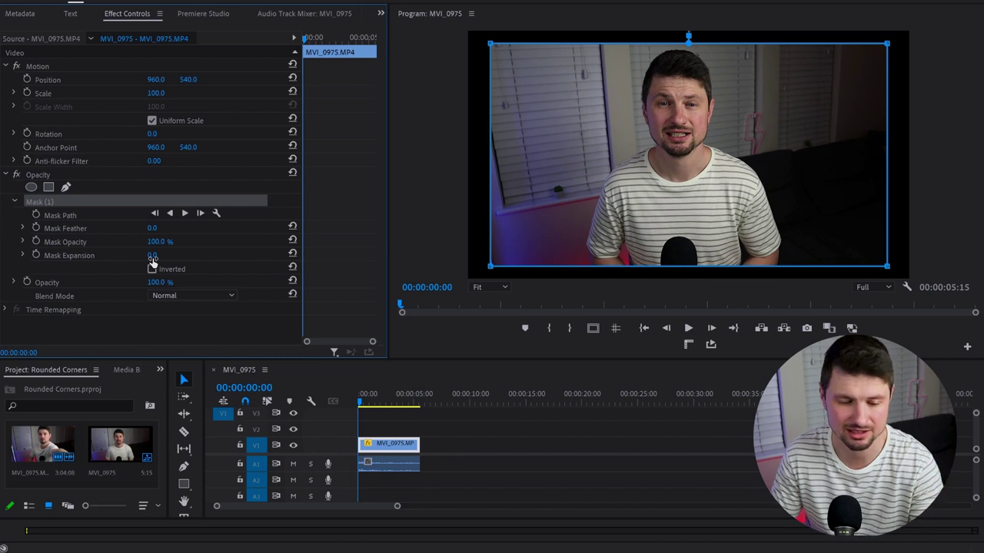
pyautogui.moveTo(154, 255); pyautogui.dragTo(185, 255)
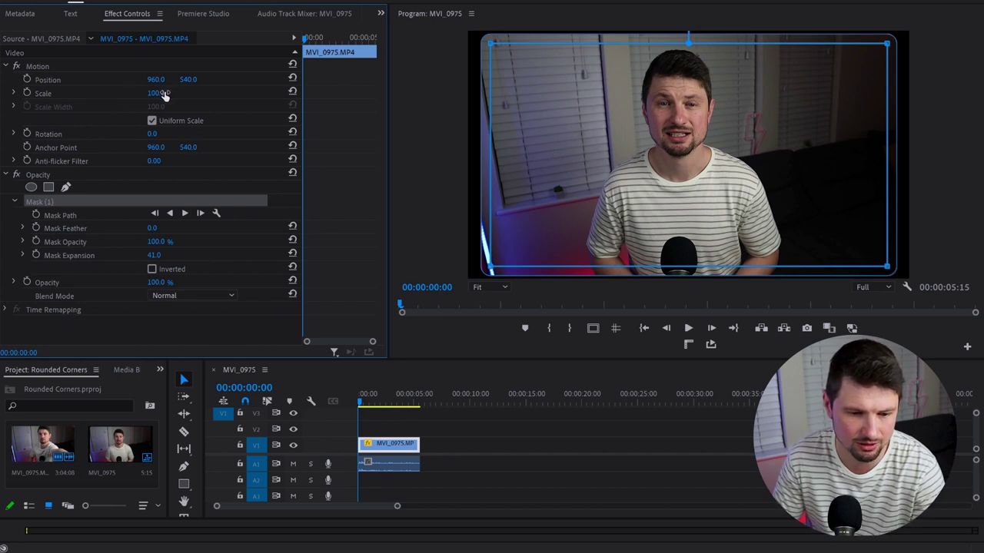
pyautogui.moveTo(163, 93); pyautogui.dragTo(144, 94)
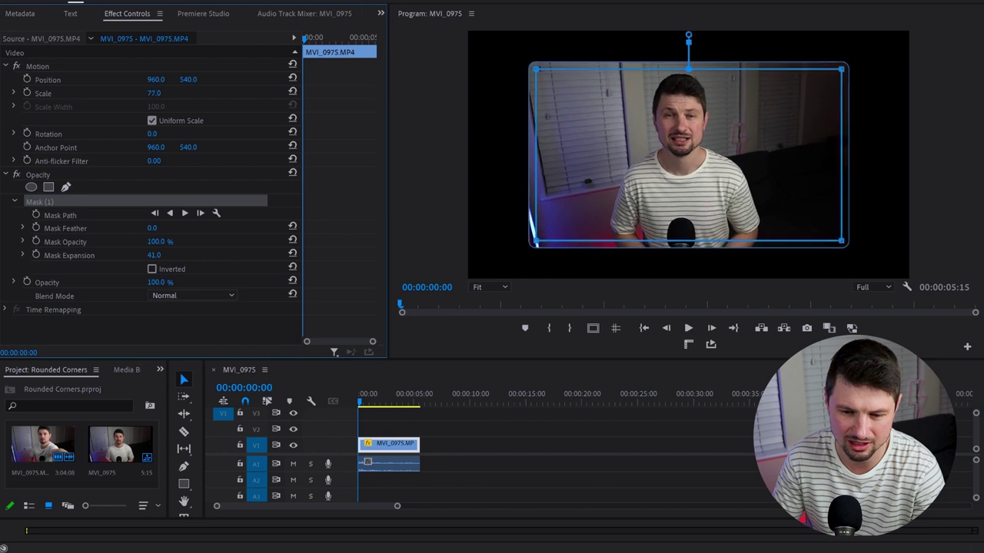
pyautogui.click(669, 159)
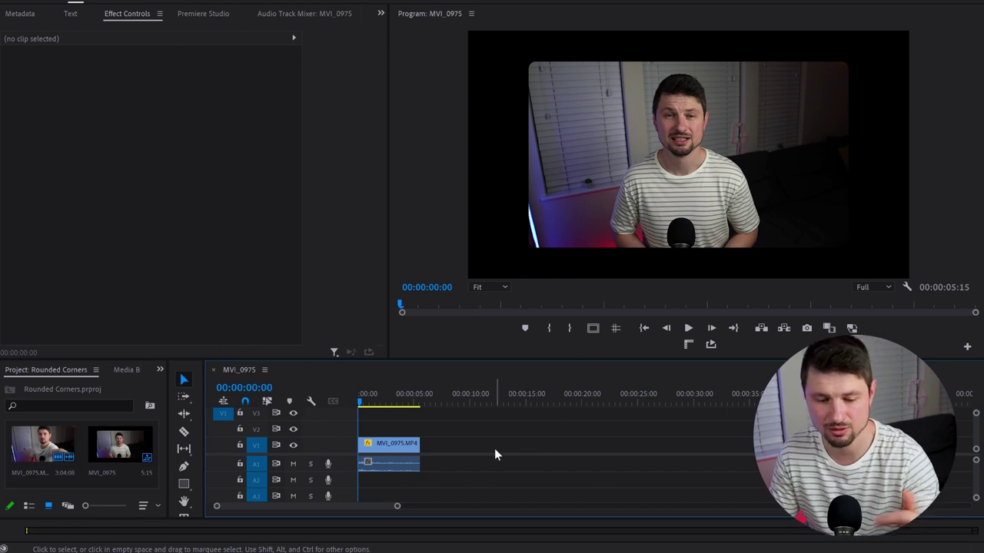
# - Move the webcam clip up to track V2 and create a new Color Matte item
pyautogui.click(399, 449)
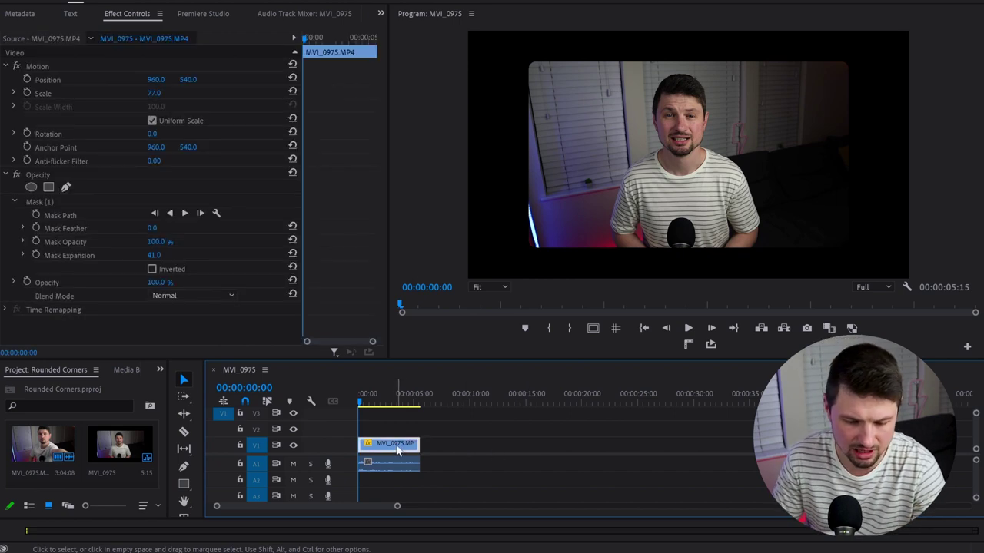
pyautogui.moveTo(398, 450); pyautogui.dragTo(401, 435)
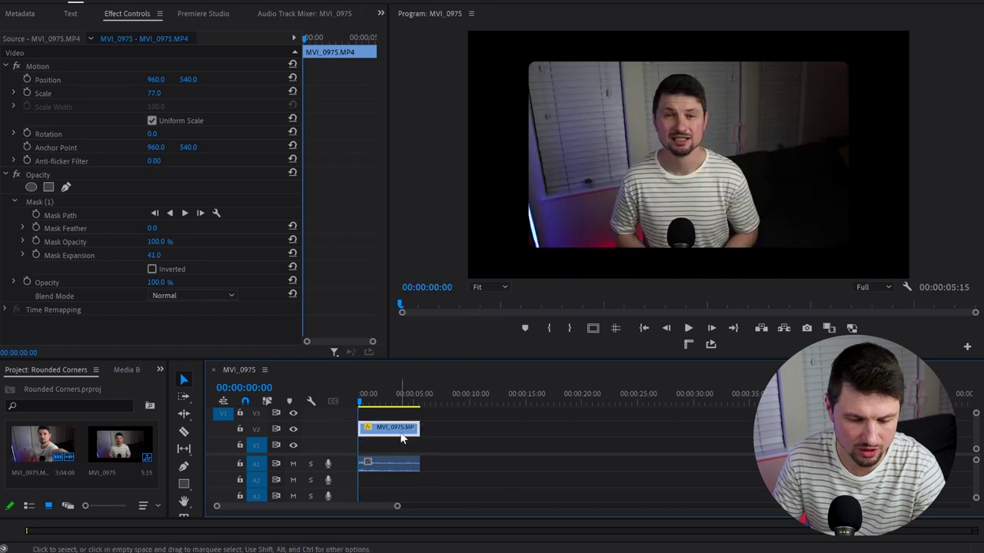
pyautogui.rightClick(44, 484)
pyautogui.moveTo(157, 302)
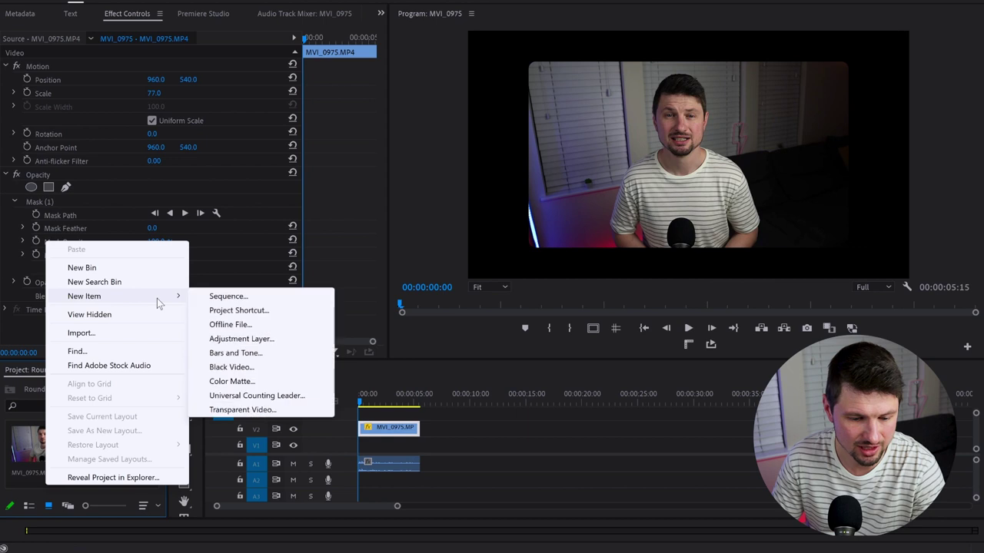
pyautogui.click(258, 380)
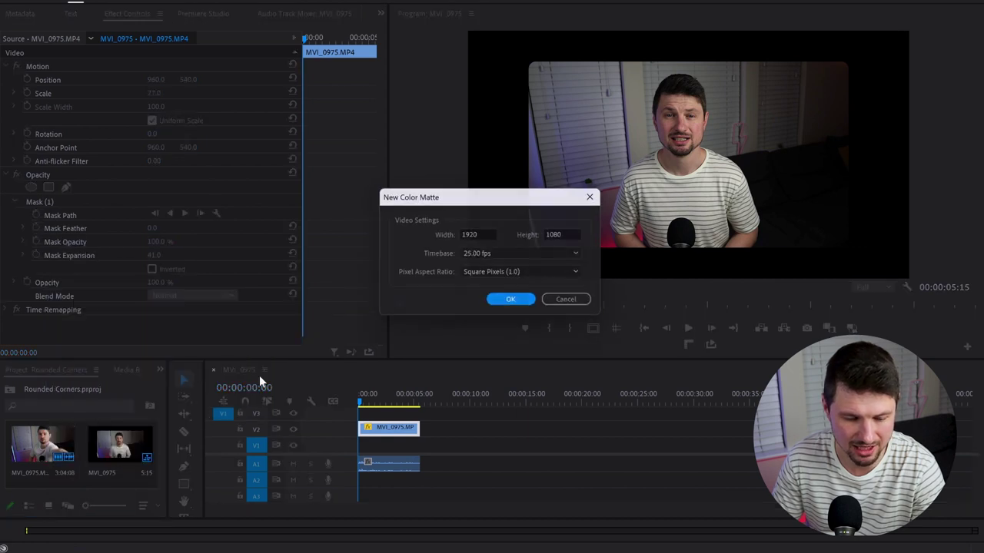
pyautogui.click(513, 303)
# - Choose a bright yellow as the color matte's colour
pyautogui.click(489, 272)
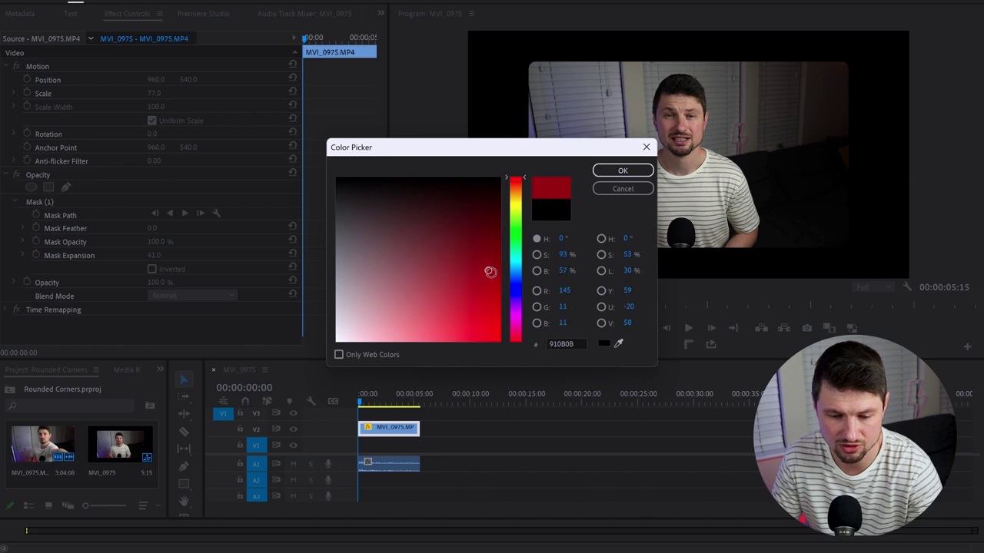
pyautogui.moveTo(518, 216); pyautogui.dragTo(519, 199)
pyautogui.click(461, 335)
pyautogui.click(622, 170)
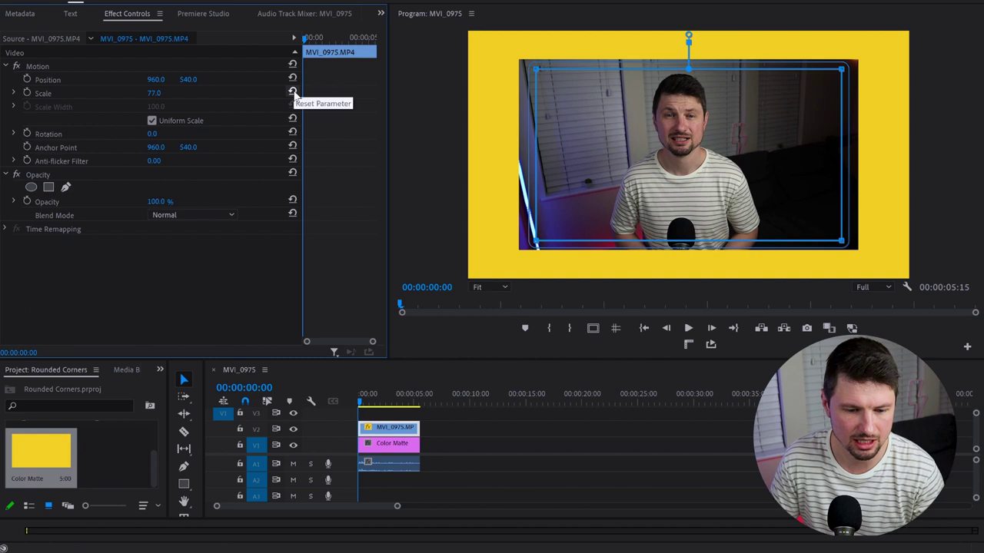
# - Reset the webcam clip's scale to 100% and select the Color Matte clip
pyautogui.click(293, 92)
pyautogui.click(533, 456)
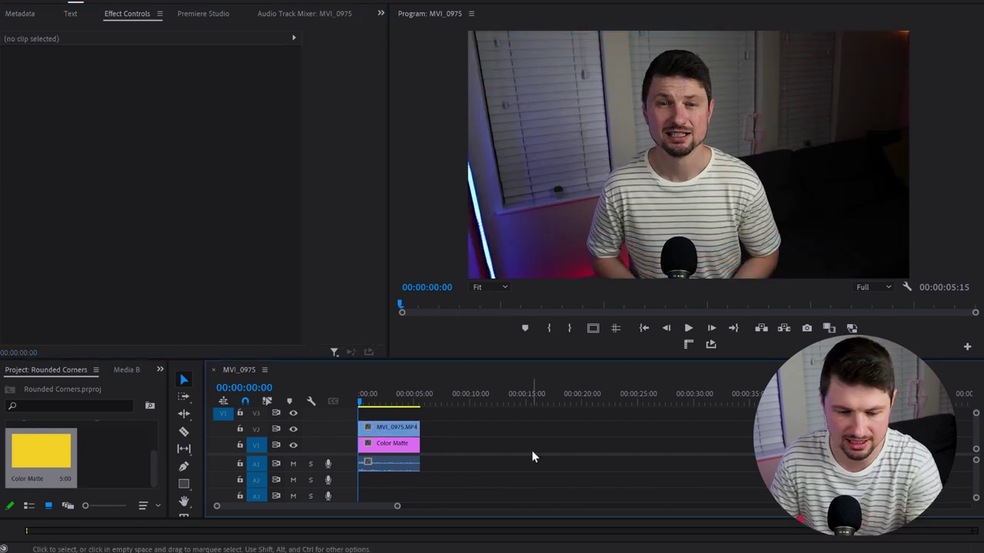
pyautogui.click(385, 449)
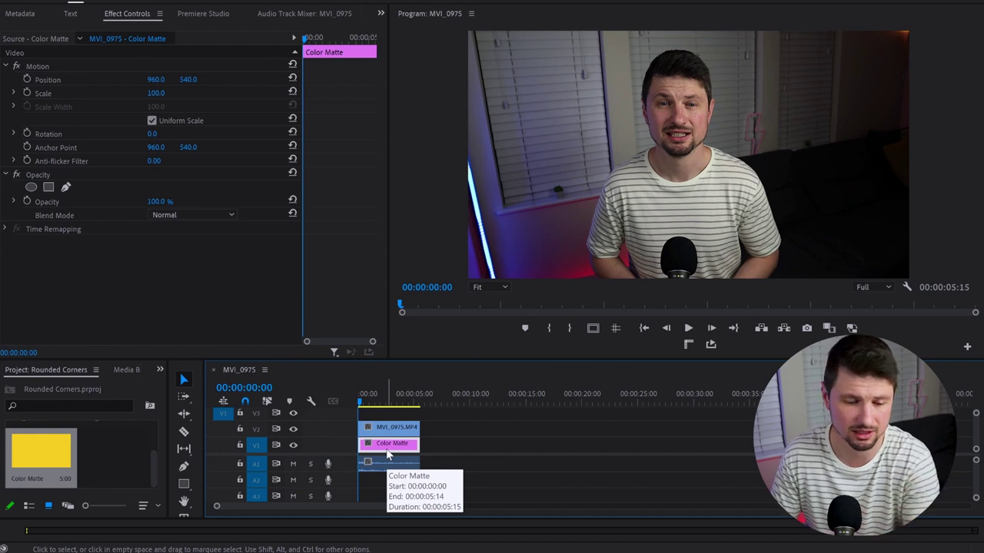
# - Search the effects library for 'roug' and apply Roughen Edges to the webcam clip MVI_0975.MP4
pyautogui.click(161, 370)
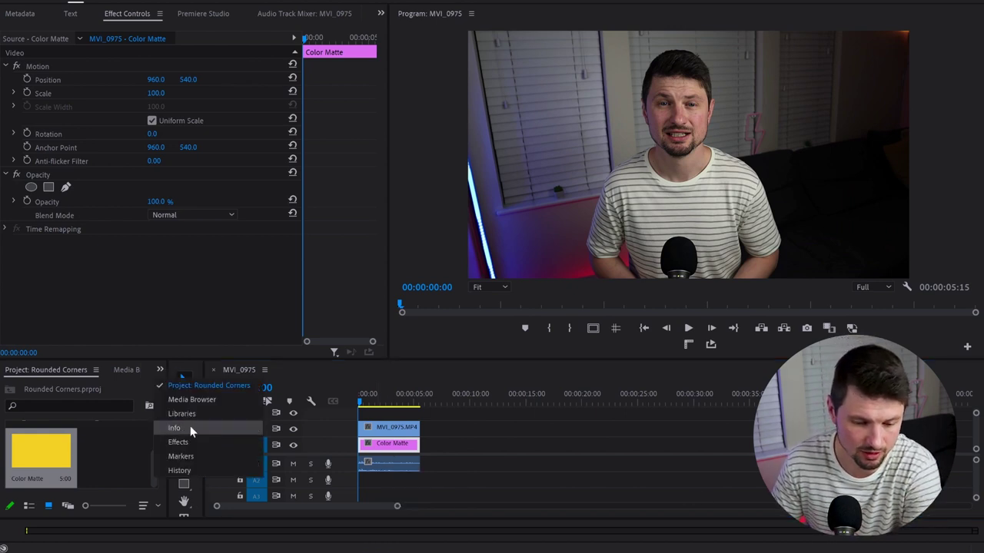
pyautogui.click(177, 441)
pyautogui.click(79, 388)
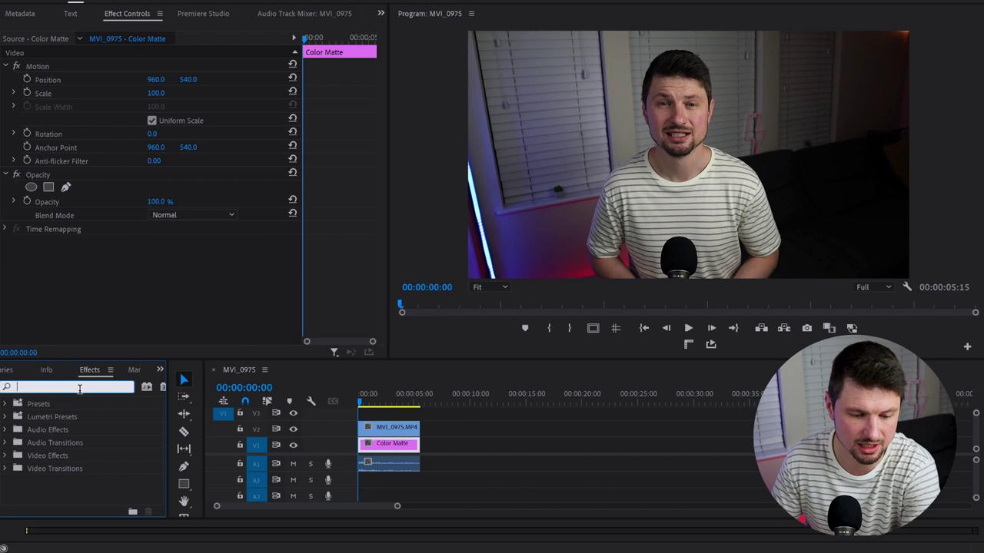
pyautogui.write('rough edge')
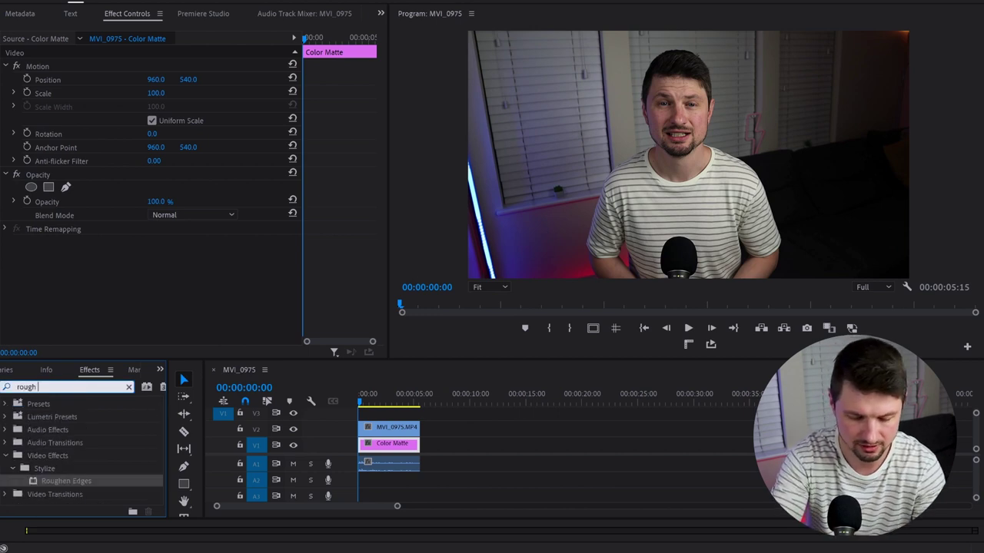
pyautogui.click(80, 484)
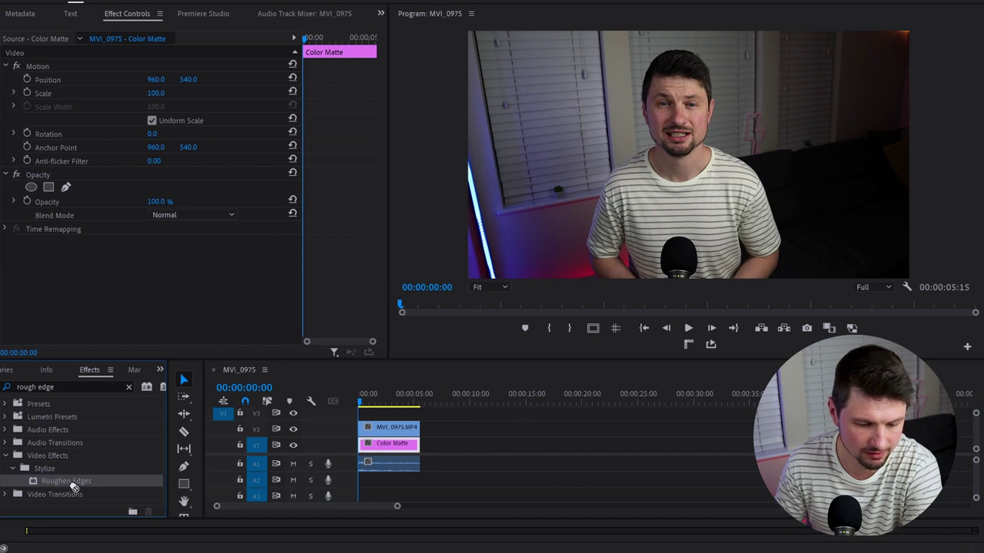
pyautogui.moveTo(74, 488); pyautogui.dragTo(384, 428)
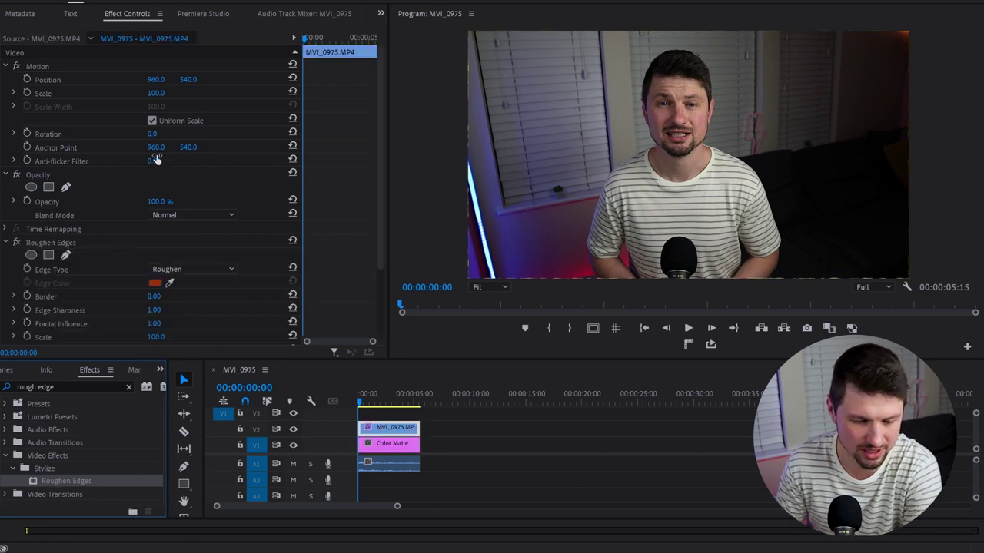
# - Set the Roughen Edges edge type to Cut and raise the Border to 91
pyautogui.scroll(-2, 131, 195)
pyautogui.scroll(-1, 126, 198)
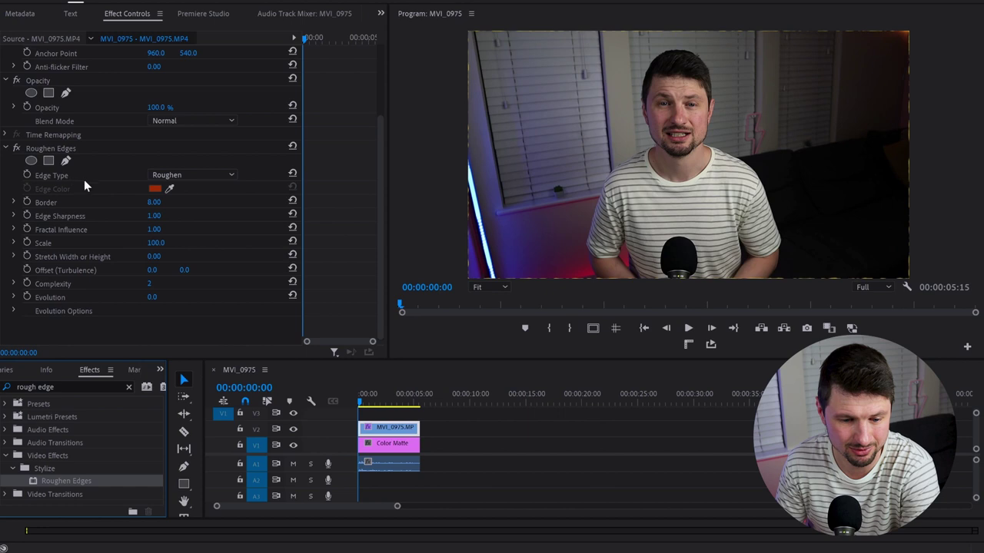
pyautogui.click(210, 174)
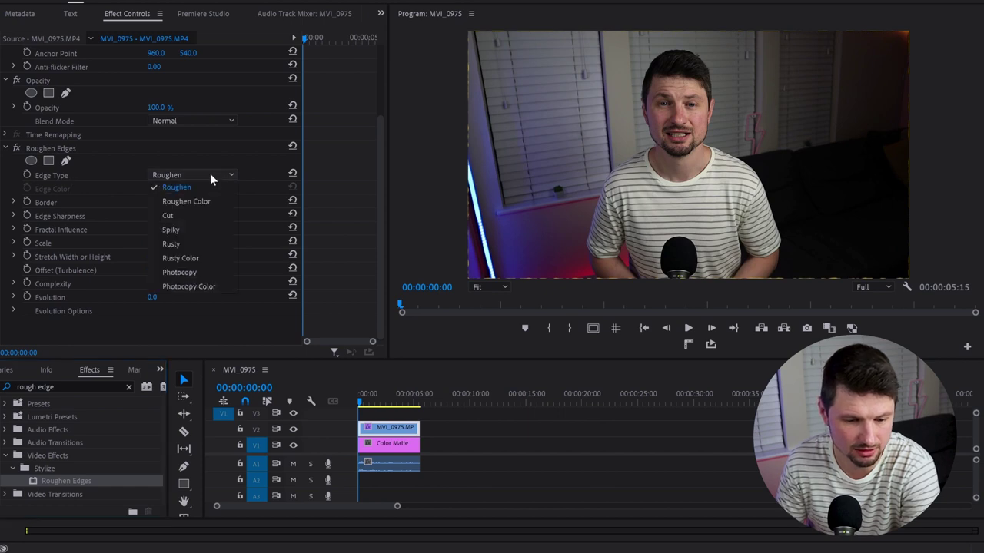
pyautogui.click(192, 217)
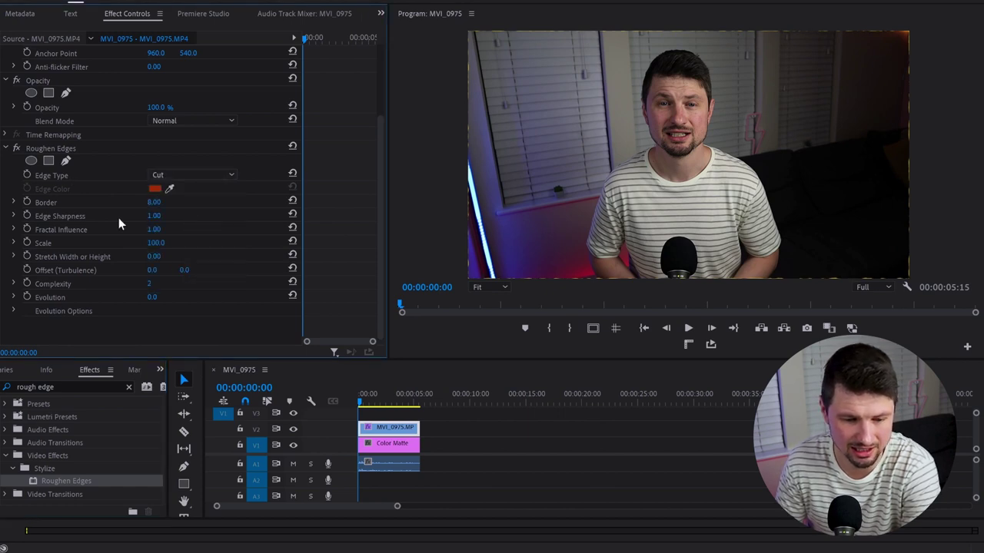
pyautogui.click(155, 202)
pyautogui.write('26')
pyautogui.press('Return')
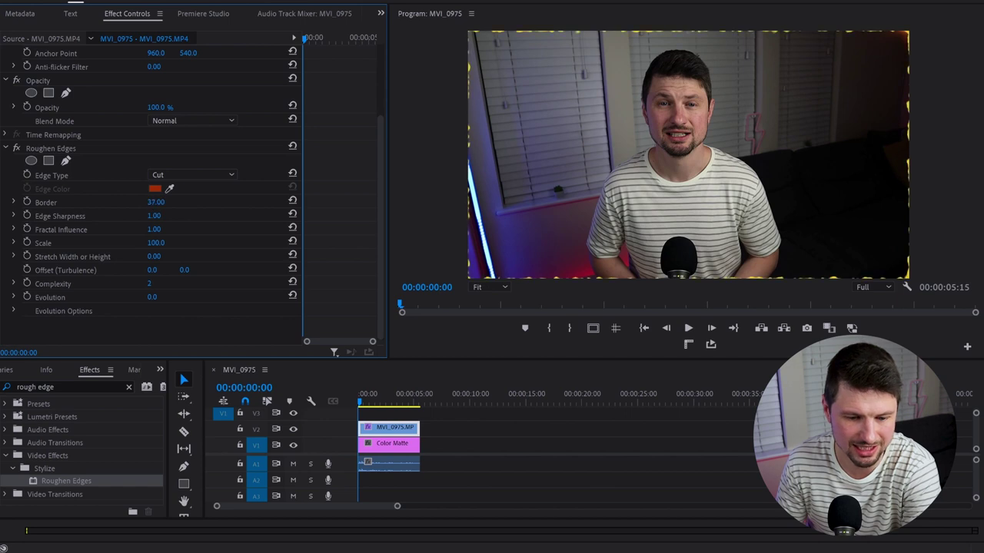
pyautogui.moveTo(155, 202); pyautogui.dragTo(197, 202)
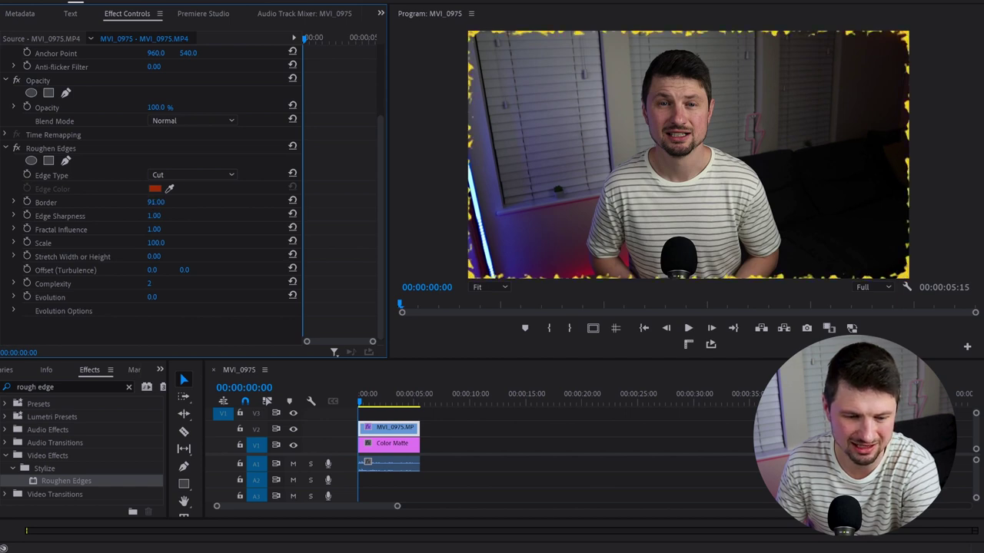
# - Set Edge Sharpness to 10 and Fractal Influence to 0 for smooth edges
pyautogui.click(154, 217)
pyautogui.write('8.7')
pyautogui.press('Return')
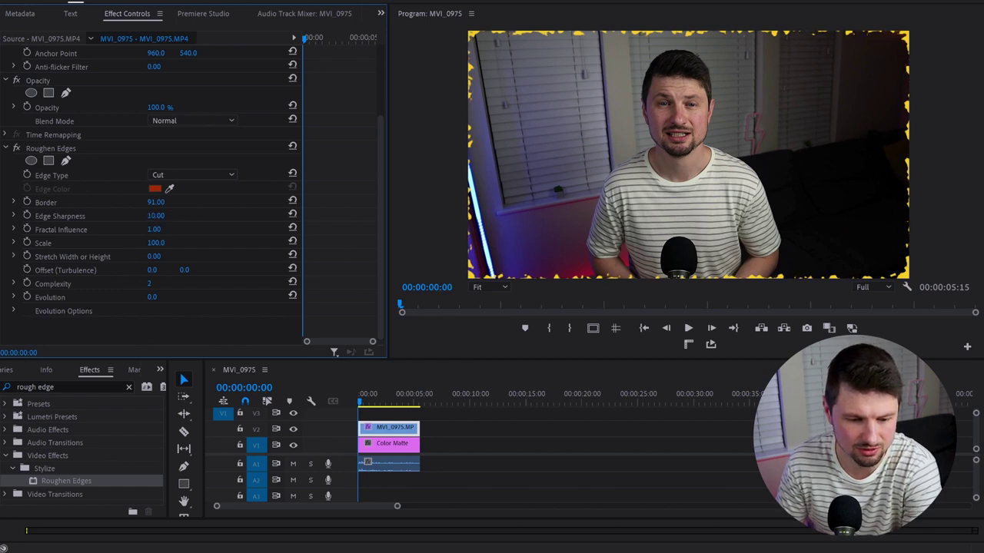
pyautogui.click(154, 230)
pyautogui.write('0')
pyautogui.press('Return')
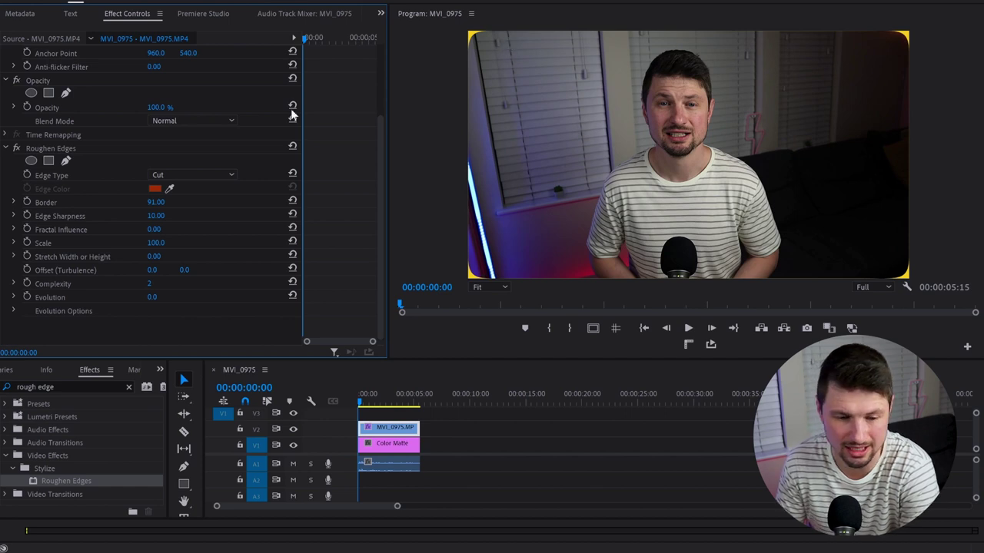
# - Scale the webcam clip to 72% and raise the Roughen Edges Border to 130
pyautogui.scroll(3, 168, 99)
pyautogui.moveTo(156, 93)
pyautogui.mouseDown()
pyautogui.moveTo(144, 92)
pyautogui.moveTo(164, 92)
pyautogui.mouseUp()
pyautogui.scroll(-3, 238, 278)
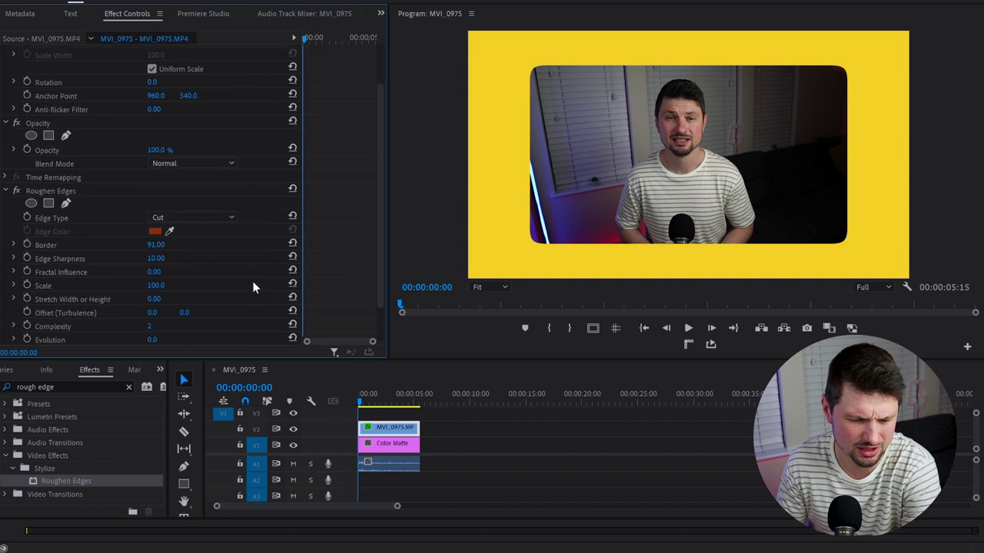
pyautogui.moveTo(162, 207); pyautogui.dragTo(283, 207)
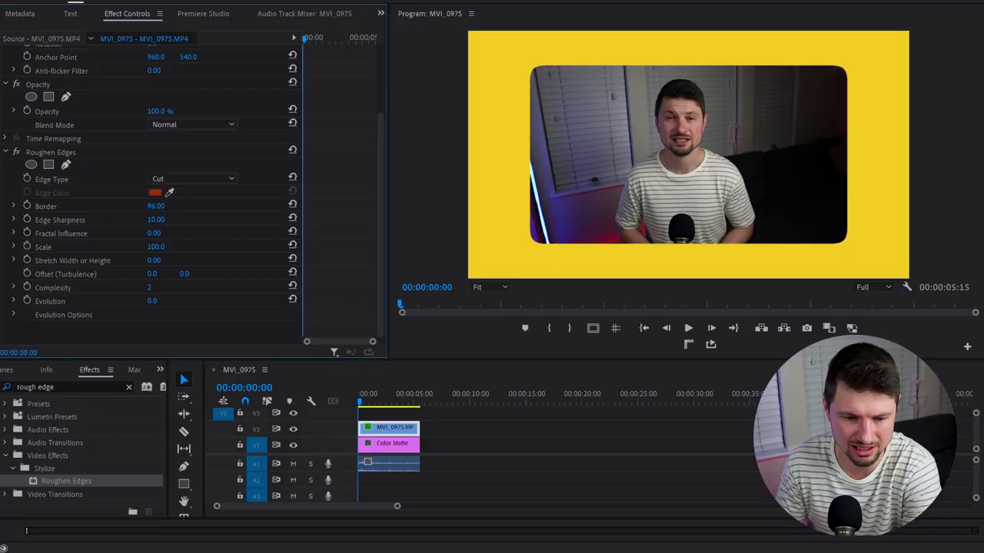
pyautogui.moveTo(156, 206); pyautogui.dragTo(173, 206)
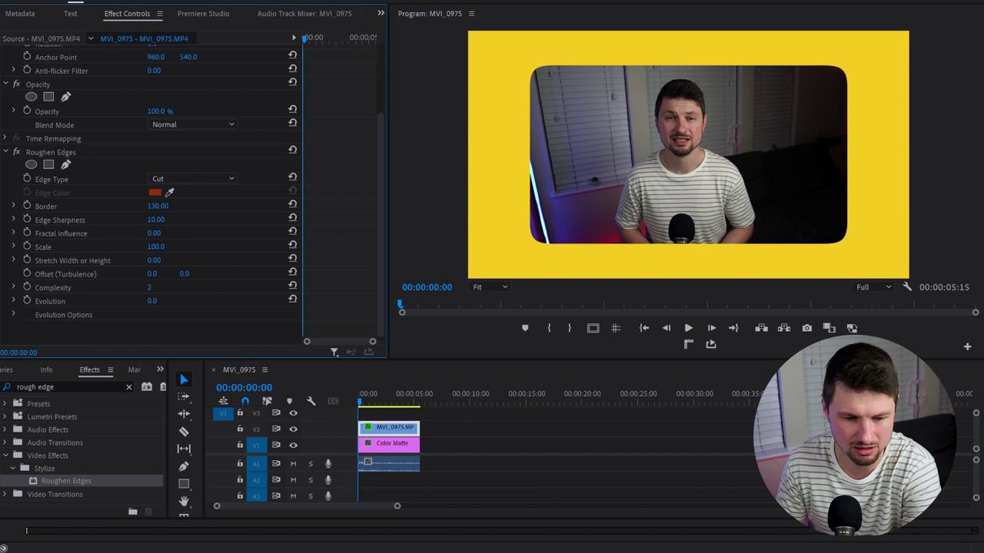